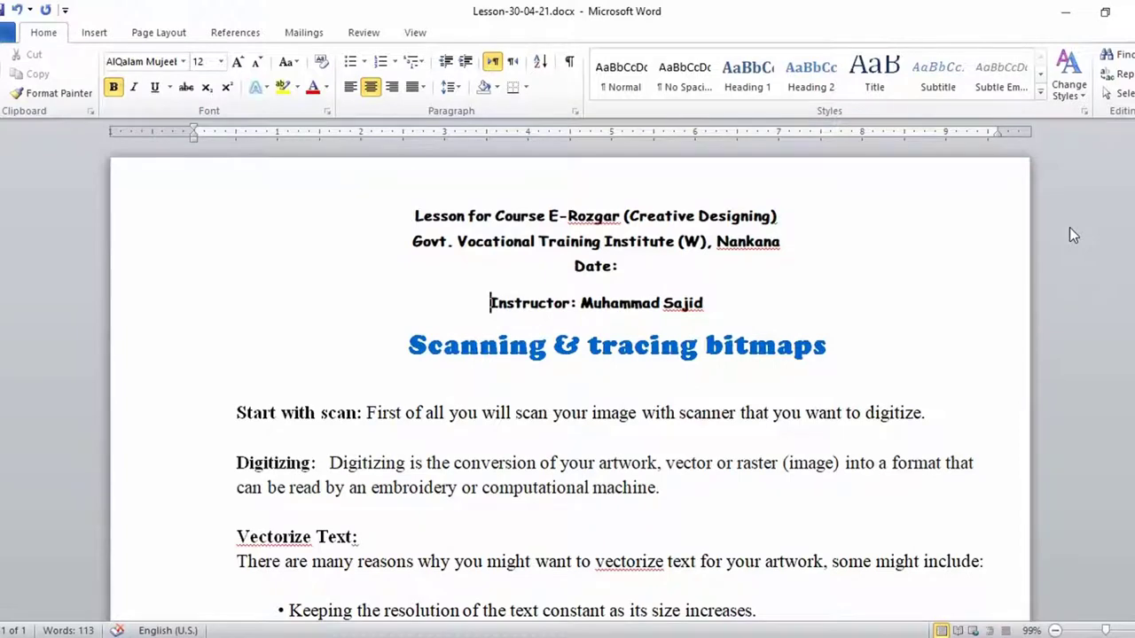
{"action": "scroll", "coordinate": [851, 373], "scroll_direction": "down", "scroll_amount": 1}
{"action": "scroll", "coordinate": [849, 373], "scroll_direction": "down", "scroll_amount": 2}
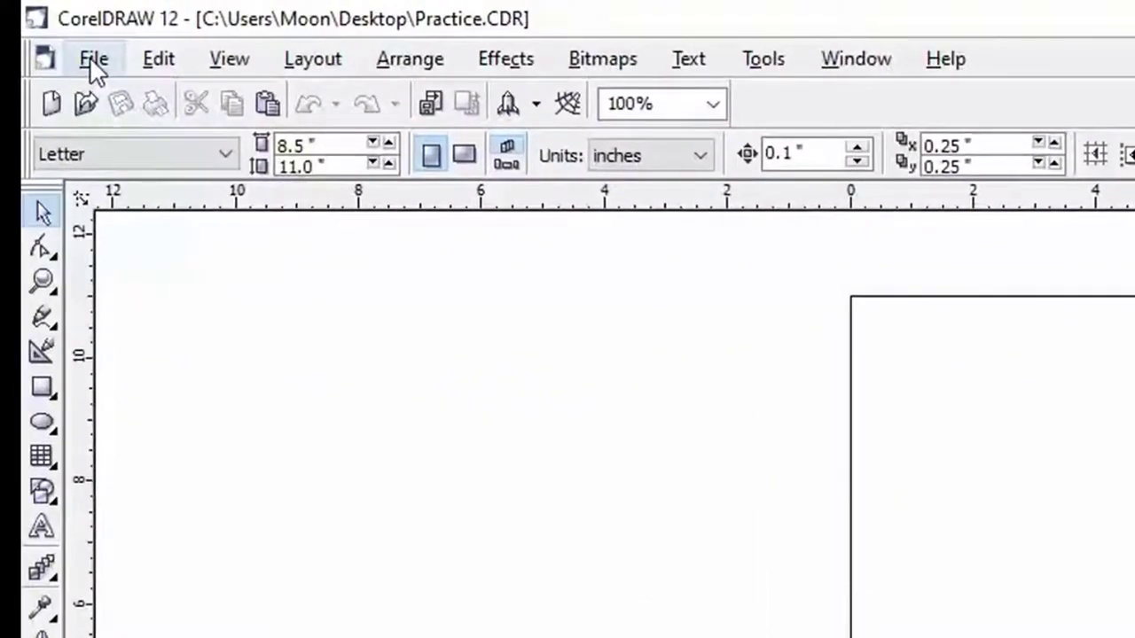
Step: Import unnamed.png from the Desktop and place it on the page at about 7.1 × 8.06 inches
{"action": "left_click", "coordinate": [62, 29]}
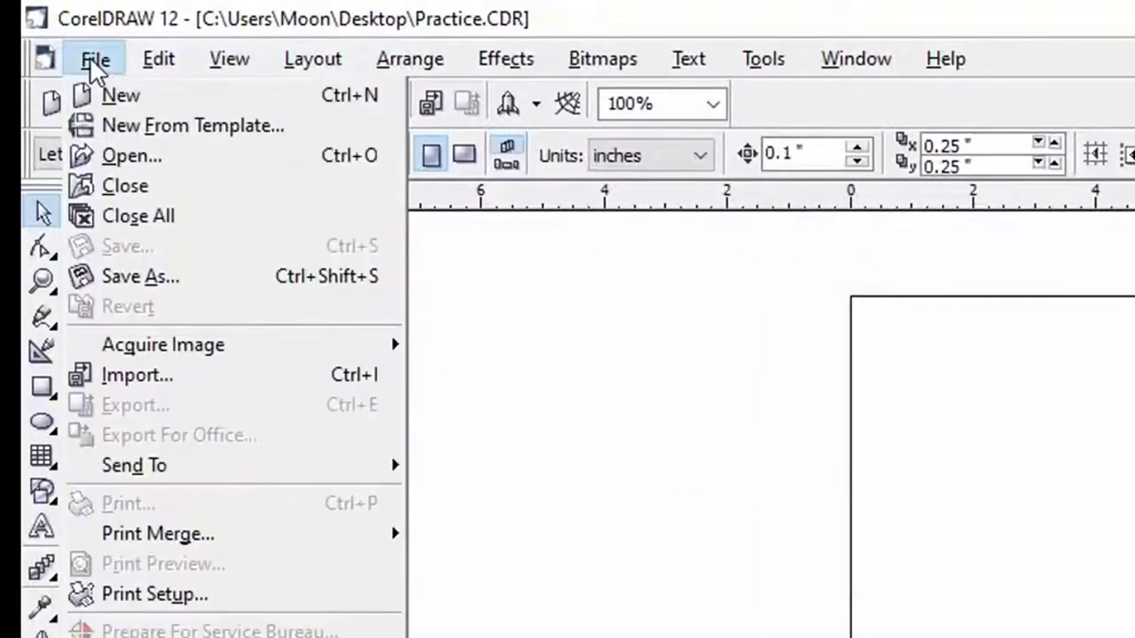
{"action": "left_click", "coordinate": [205, 378]}
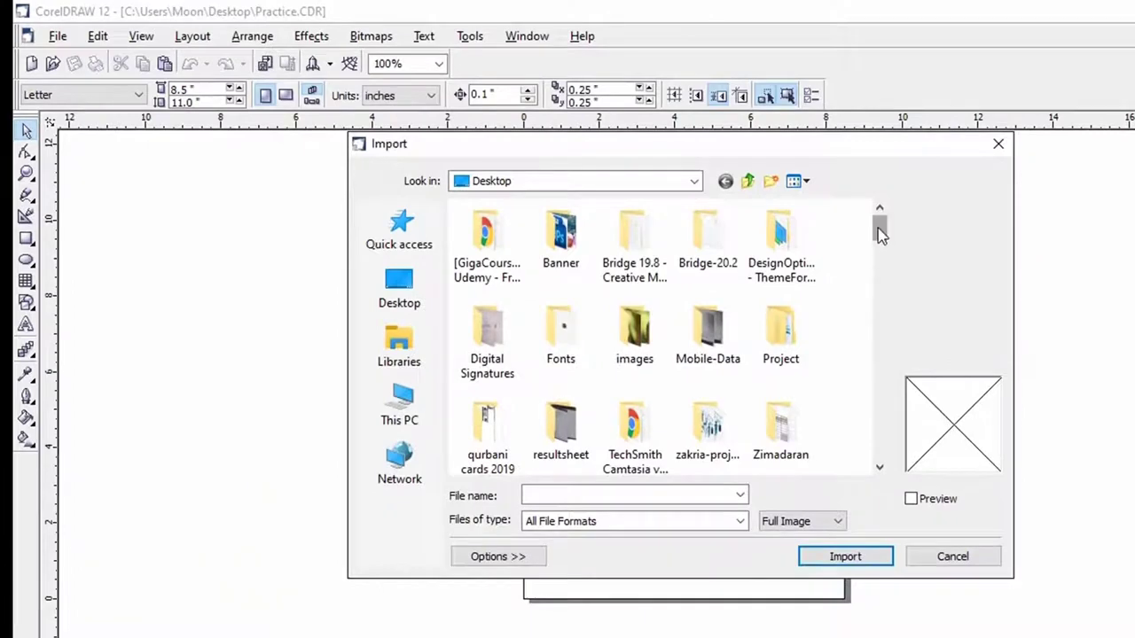
{"action": "left_click_drag", "start_coordinate": [879, 233], "coordinate": [884, 426]}
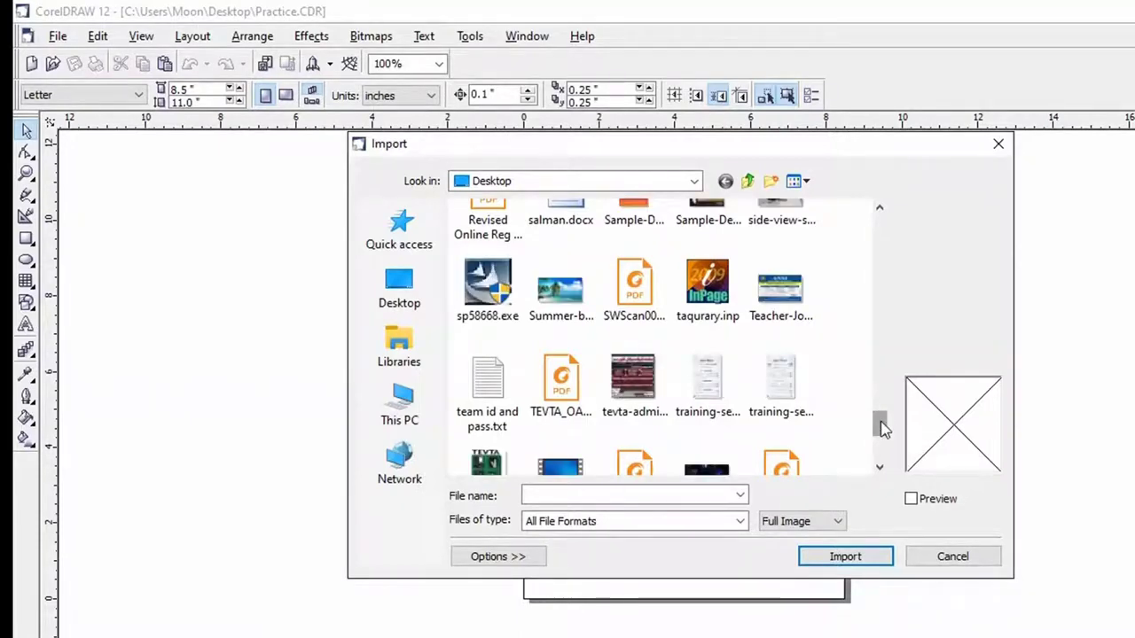
{"action": "left_click_drag", "start_coordinate": [884, 429], "coordinate": [882, 435]}
{"action": "left_click", "coordinate": [483, 403]}
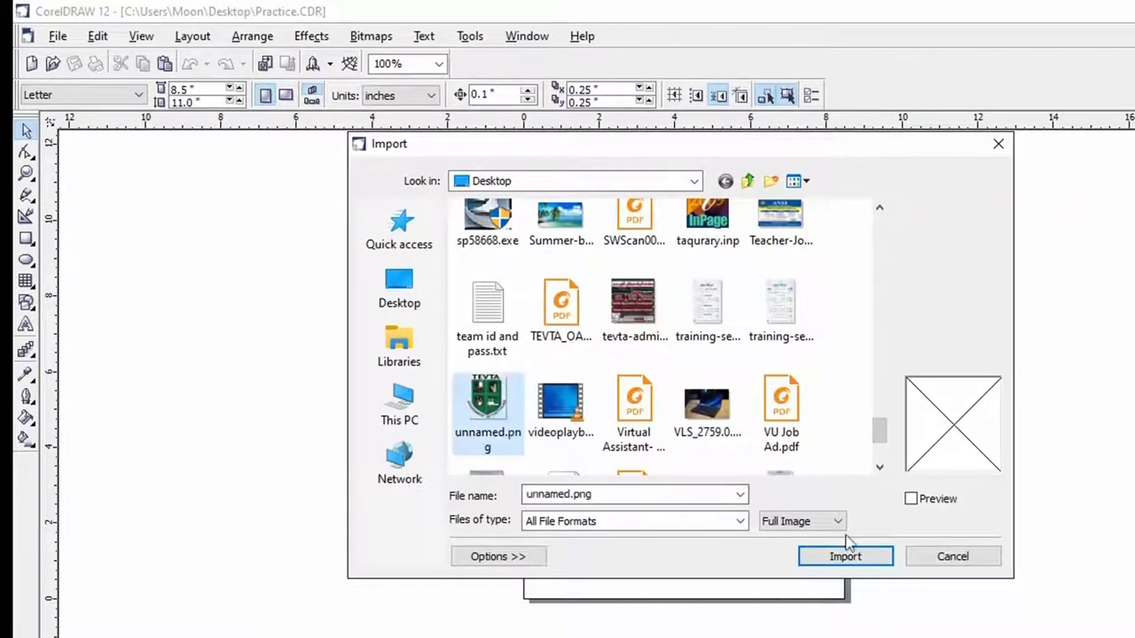
{"action": "left_click", "coordinate": [848, 562]}
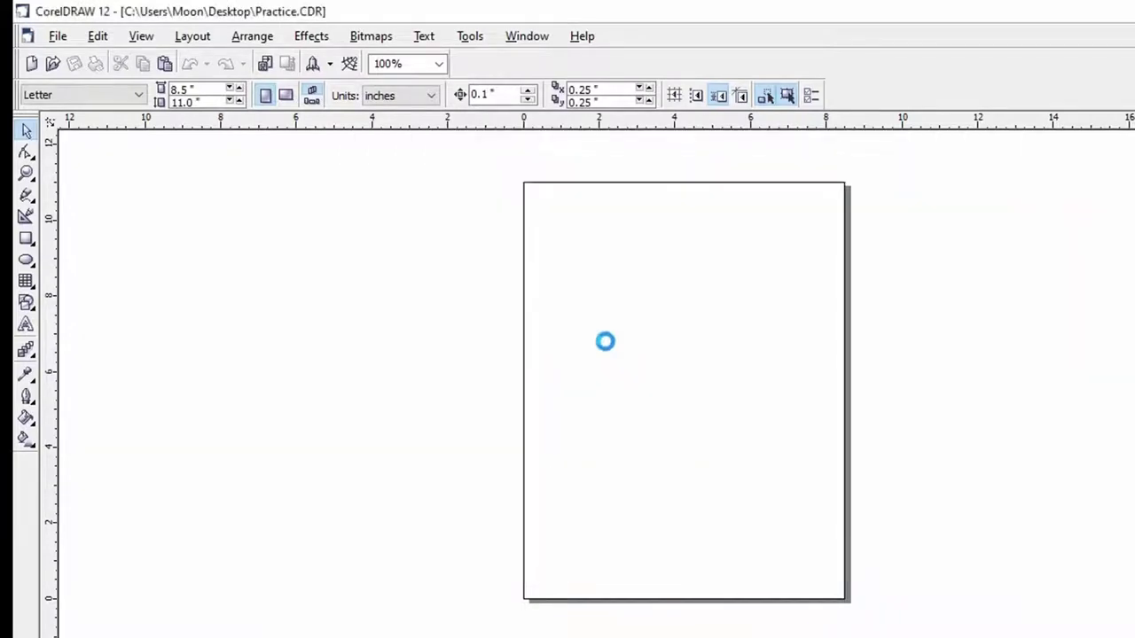
{"action": "left_click_drag", "start_coordinate": [539, 250], "coordinate": [851, 544]}
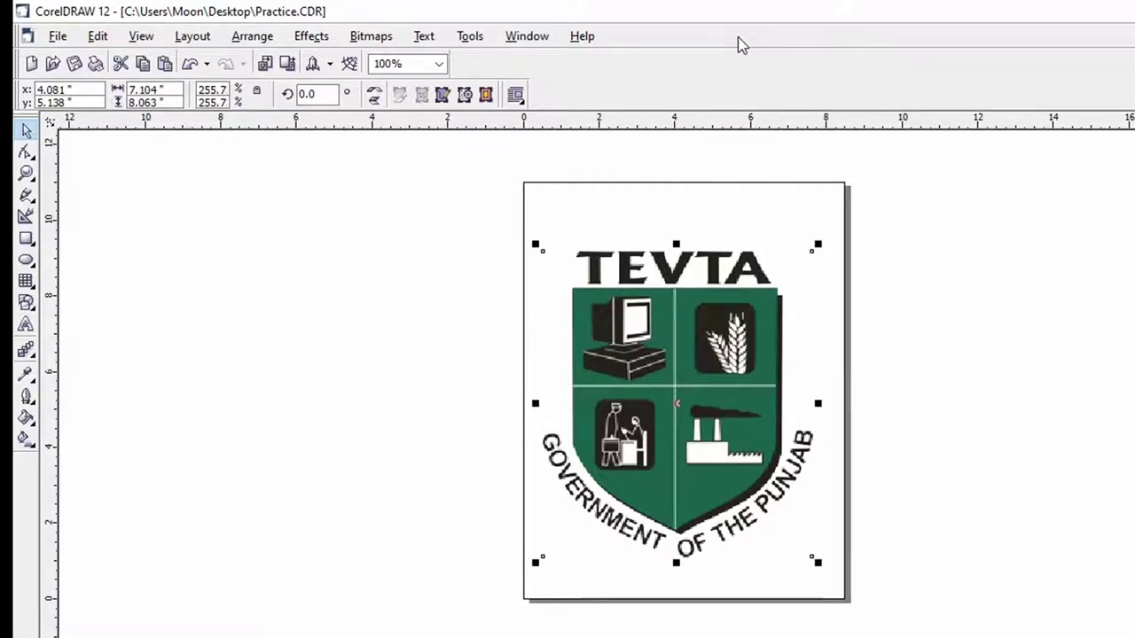
Step: Enlarge the logo bitmap proportionally to about 7.97 × 9.05 inches so it spans the page width
{"action": "left_click_drag", "start_coordinate": [817, 562], "coordinate": [833, 578]}
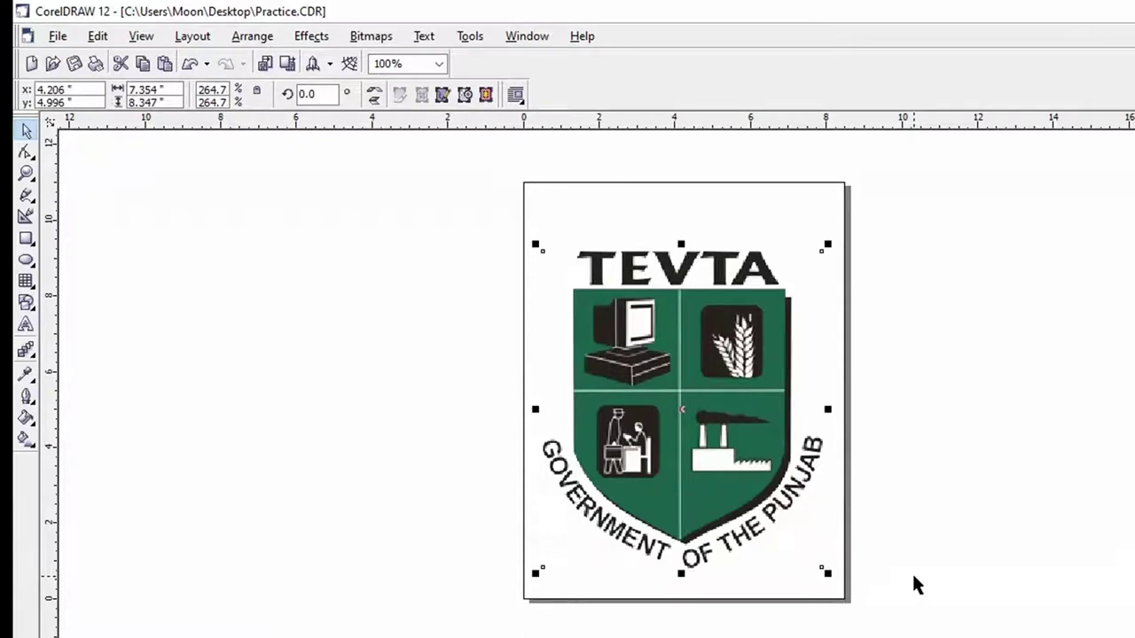
{"action": "left_click_drag", "start_coordinate": [541, 248], "coordinate": [514, 233]}
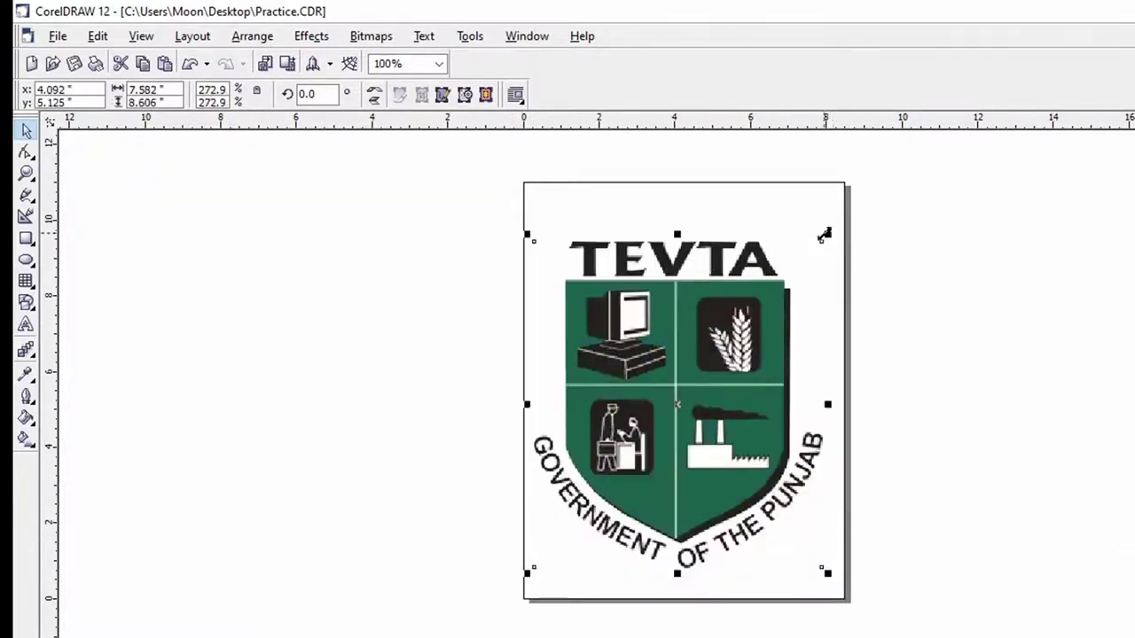
{"action": "mouse_move", "coordinate": [828, 228]}
{"action": "left_mouse_down"}
{"action": "mouse_move", "coordinate": [849, 210]}
{"action": "mouse_move", "coordinate": [842, 218]}
{"action": "left_mouse_up"}
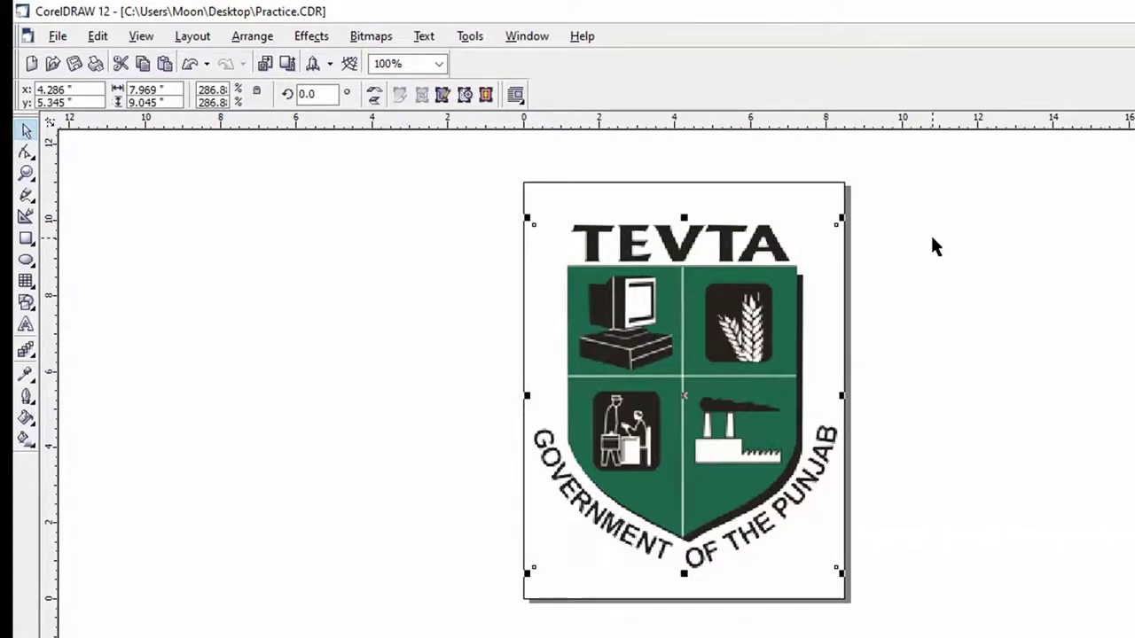
{"action": "left_click", "coordinate": [932, 239]}
Step: Send the logo bitmap to CorelTRACE with Trace Bitmap, continue loading it, and run the trace
{"action": "left_click", "coordinate": [714, 340]}
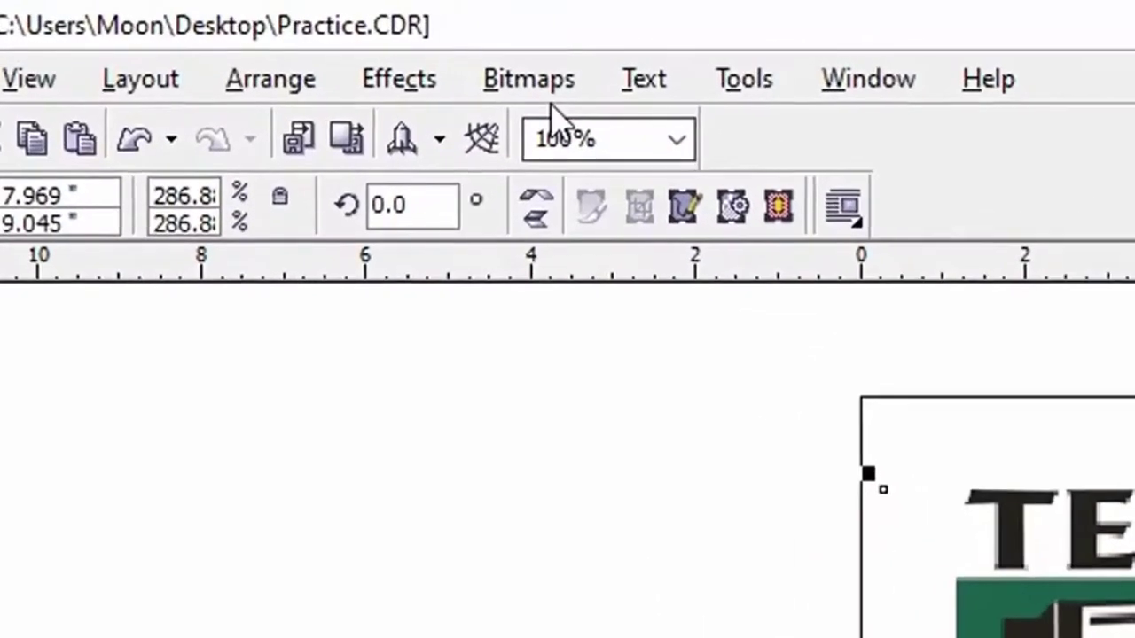
{"action": "left_click", "coordinate": [380, 37]}
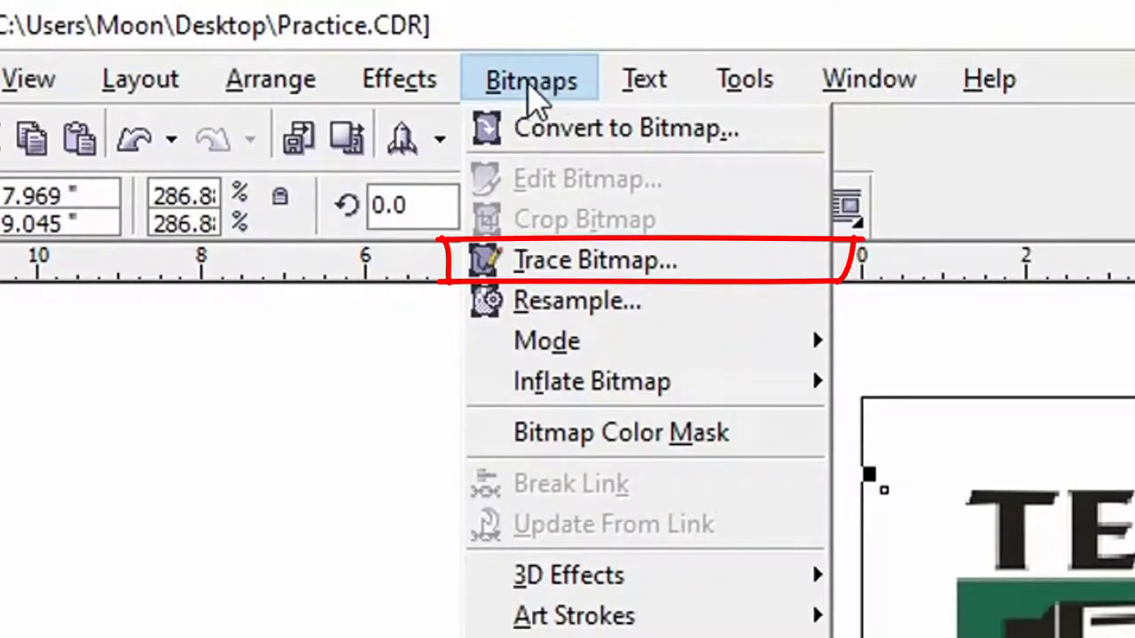
{"action": "left_click", "coordinate": [713, 283]}
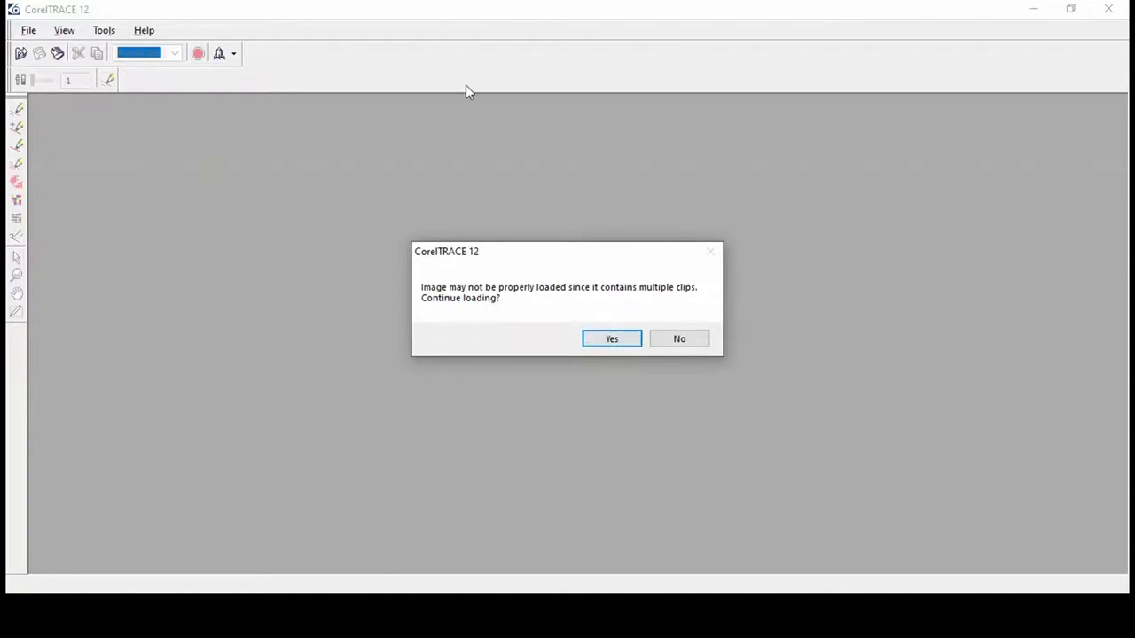
{"action": "left_click", "coordinate": [614, 342]}
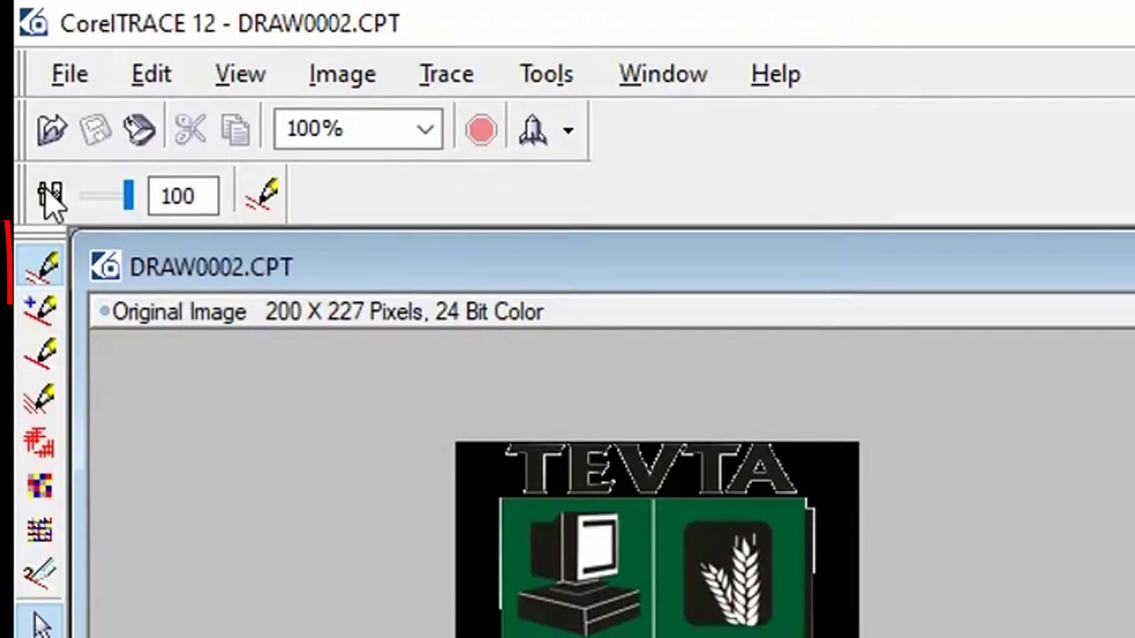
{"action": "left_click", "coordinate": [269, 209]}
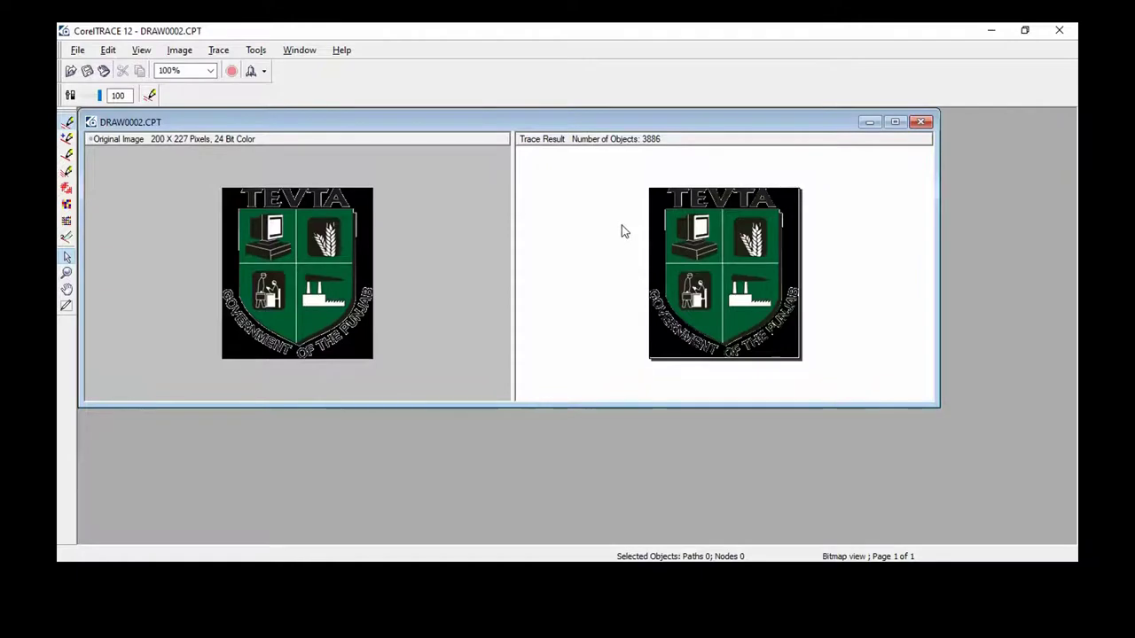
Step: Close the traced image with its trace result saved, and exit CorelTRACE to return to CorelDRAW
{"action": "left_click", "coordinate": [920, 121]}
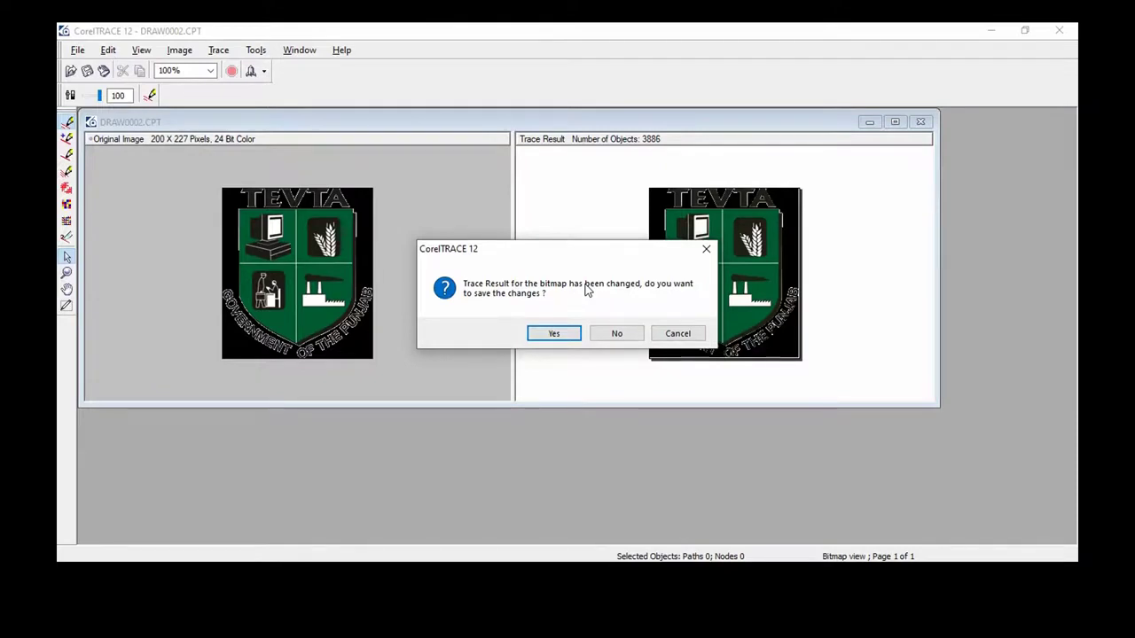
{"action": "left_click", "coordinate": [555, 334]}
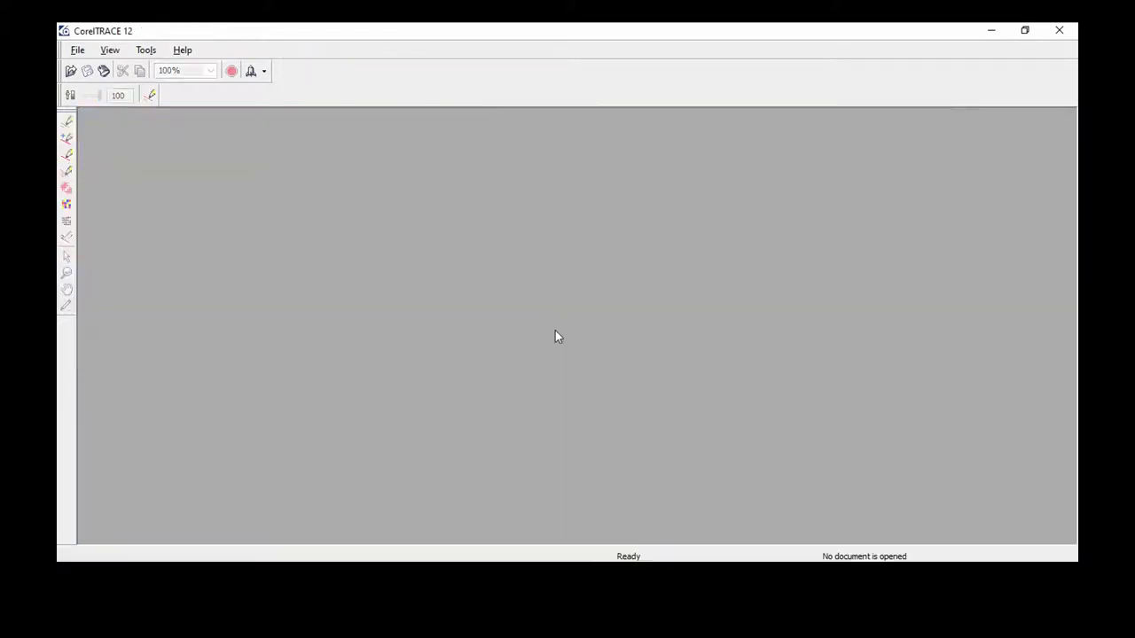
{"action": "left_click", "coordinate": [1060, 33]}
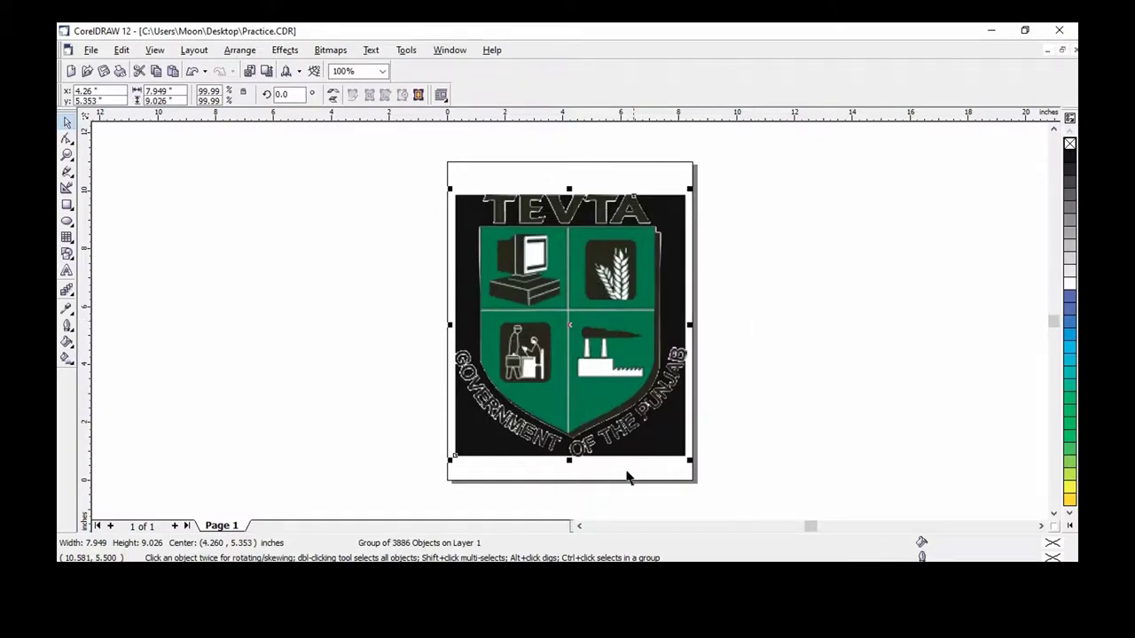
Step: Move the traced logo group off the page to the empty area left of the original bitmap
{"action": "left_click", "coordinate": [579, 526]}
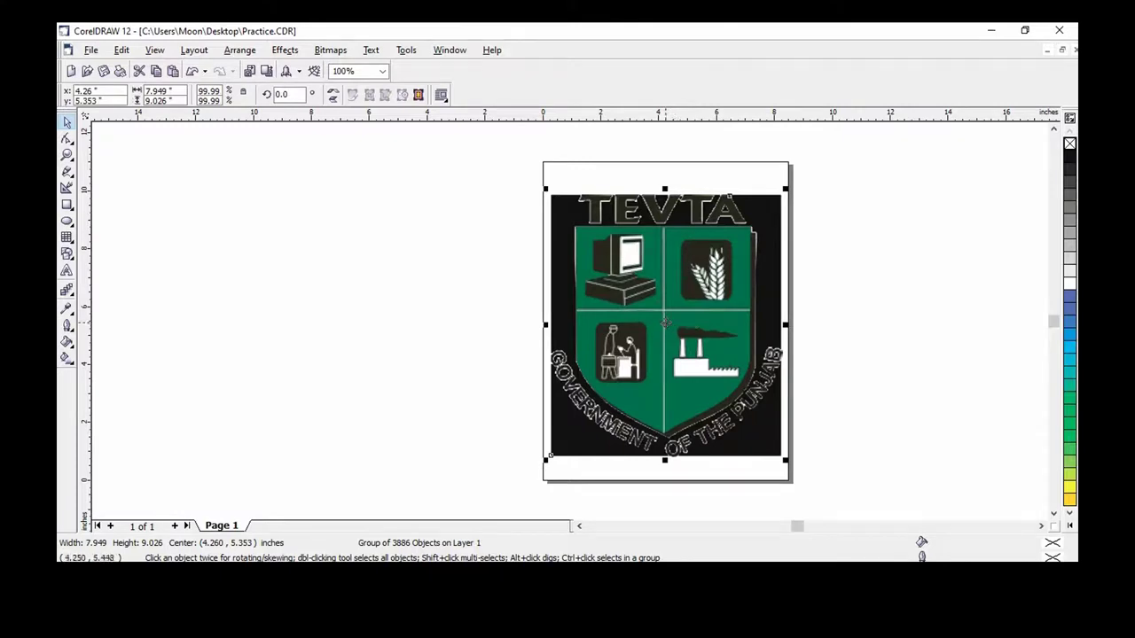
{"action": "left_click_drag", "start_coordinate": [665, 322], "coordinate": [314, 335]}
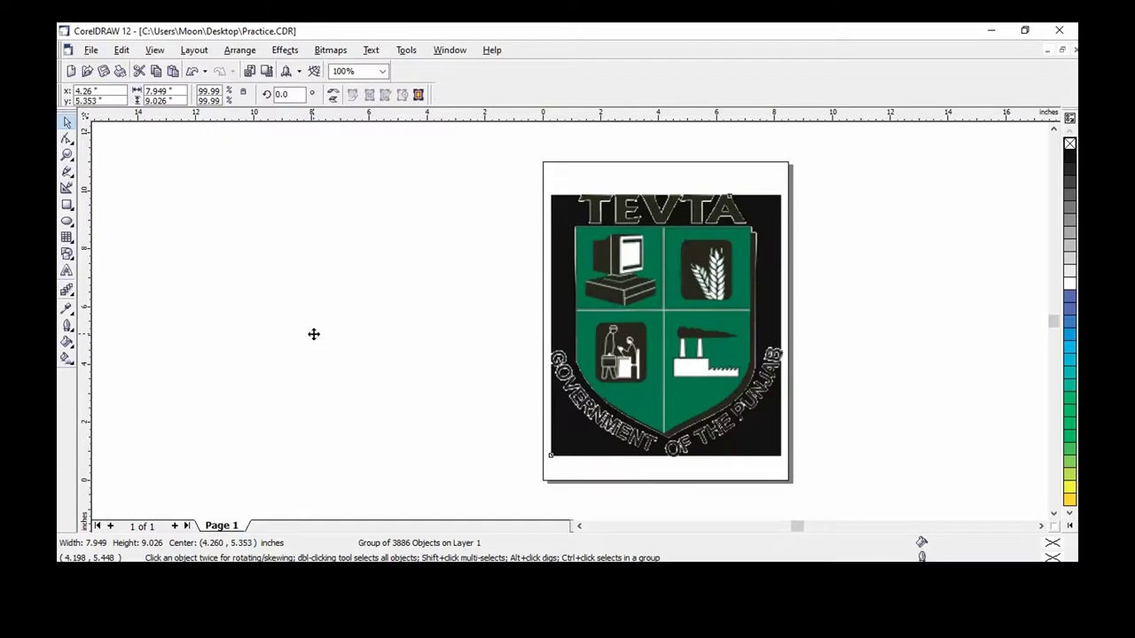
{"action": "left_click", "coordinate": [672, 319]}
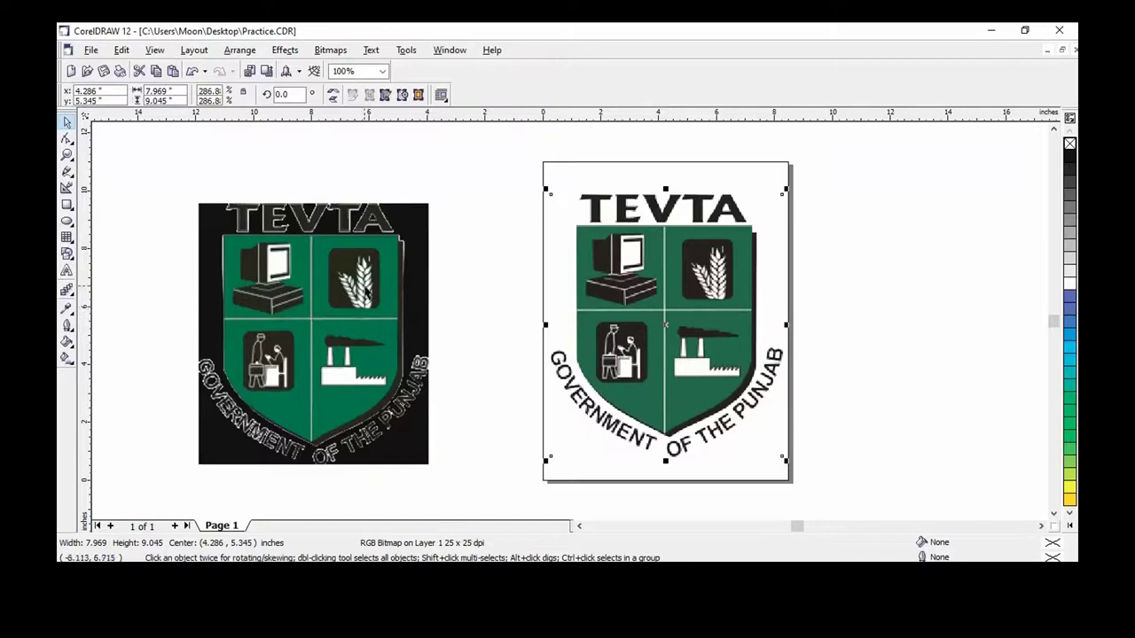
Step: Ungroup the traced logo completely into individual objects and clear the selection
{"action": "left_click", "coordinate": [261, 289]}
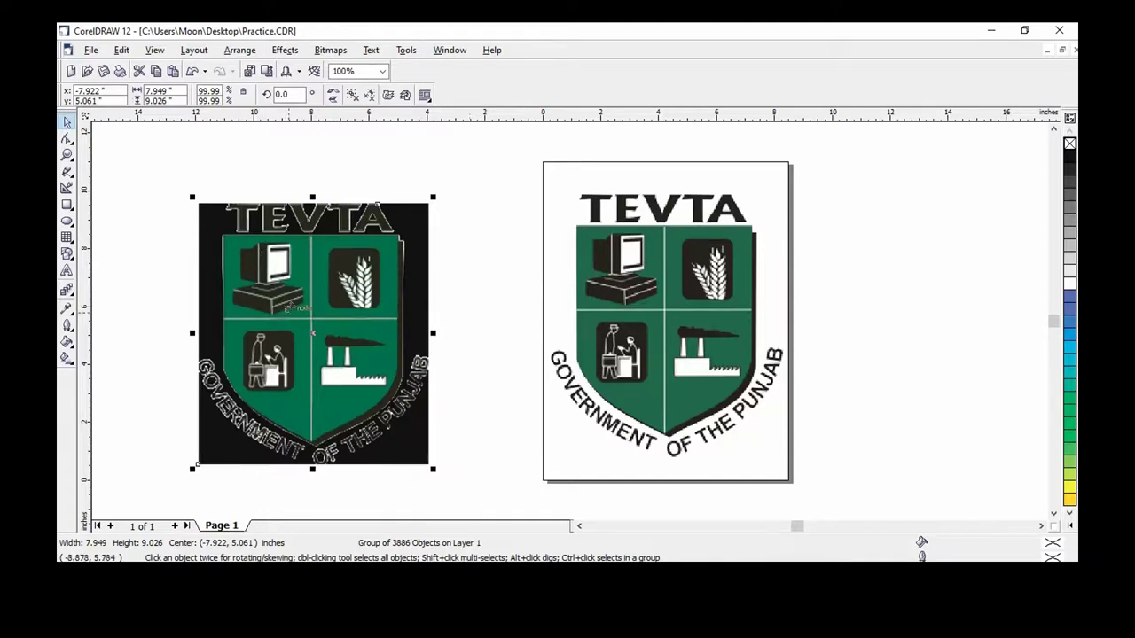
{"action": "left_click", "coordinate": [241, 50]}
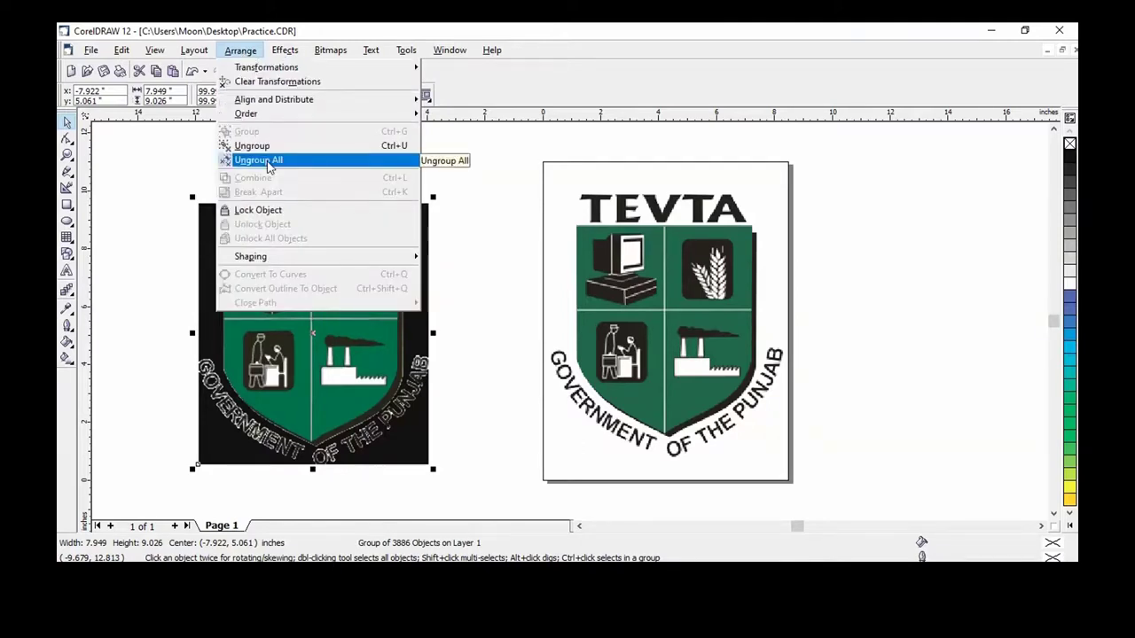
{"action": "left_click", "coordinate": [267, 162]}
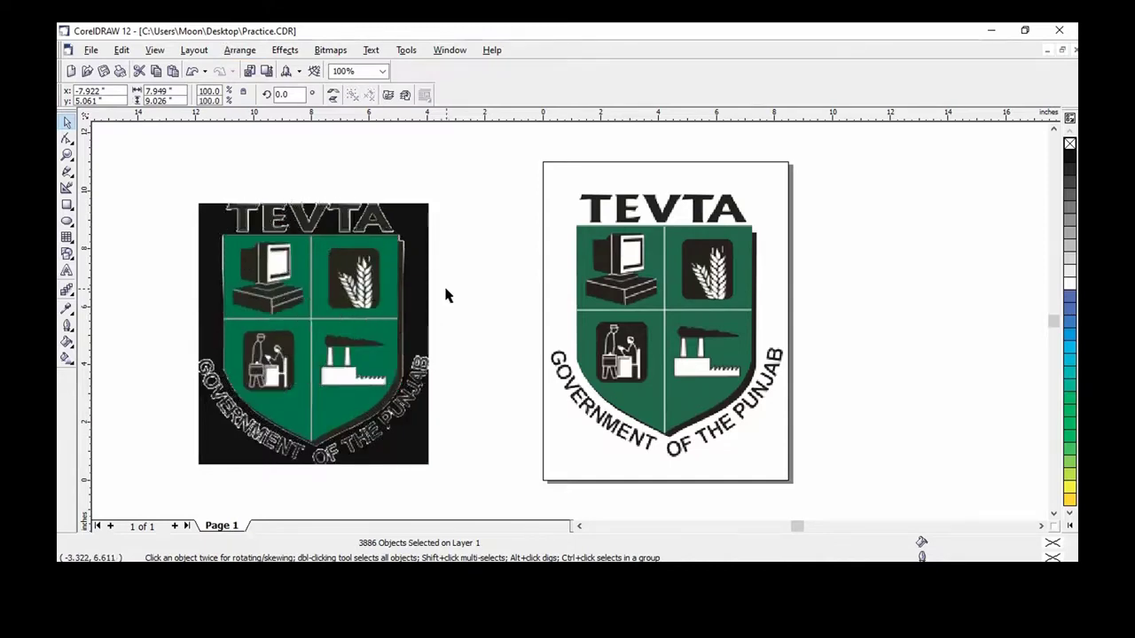
{"action": "left_click", "coordinate": [445, 290]}
Step: Move the large black background shape out of the traced logo to the area right of the page
{"action": "left_click", "coordinate": [425, 280]}
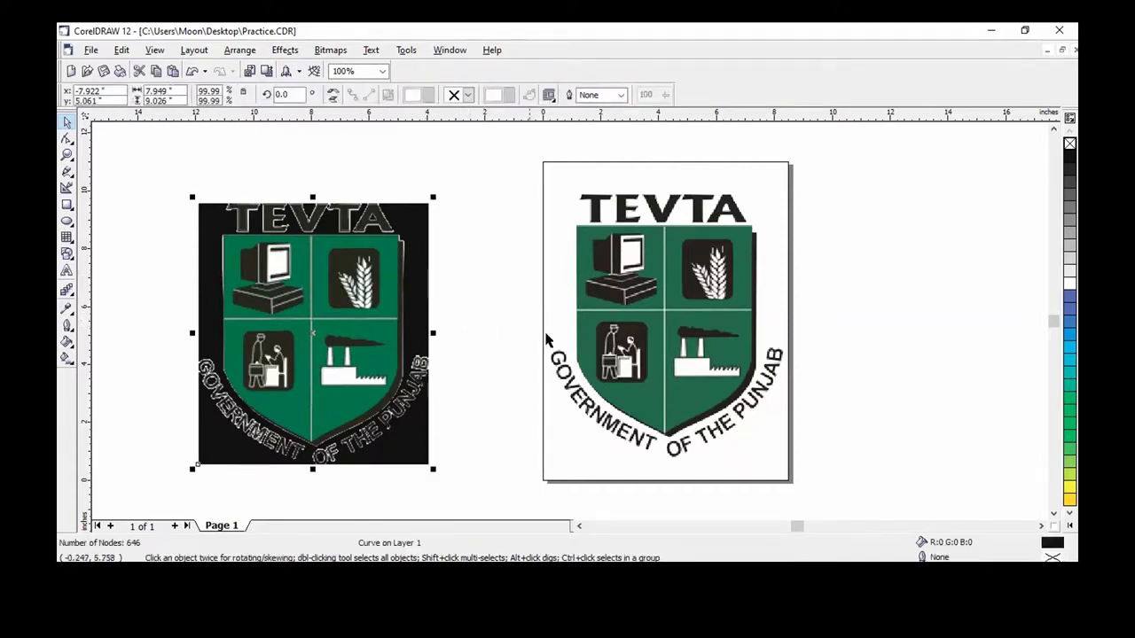
{"action": "left_click", "coordinate": [431, 293]}
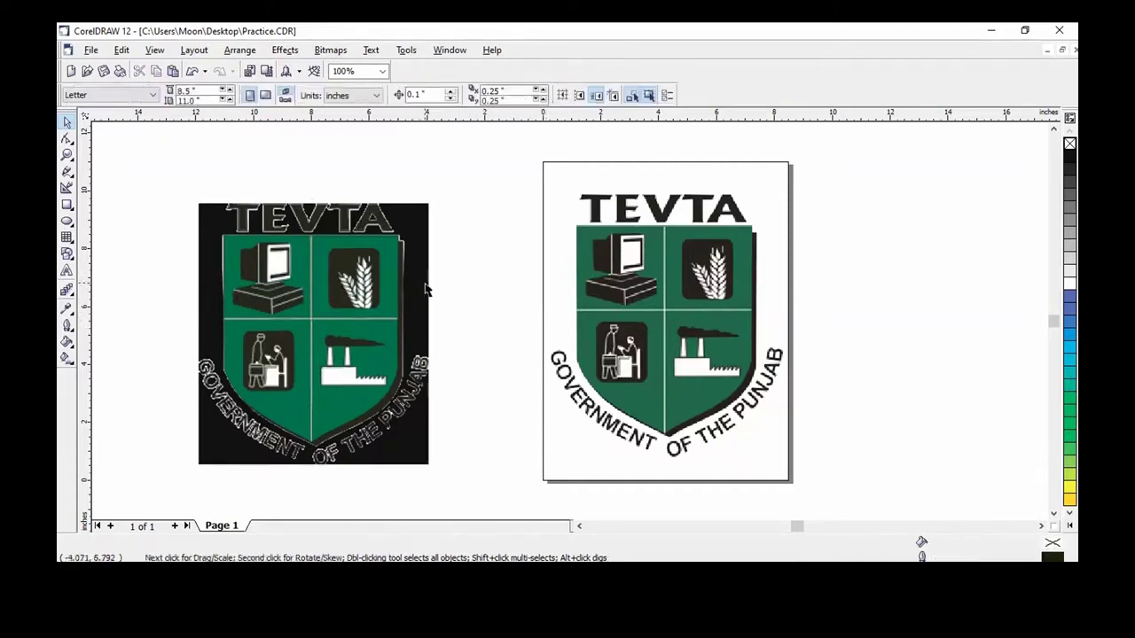
{"action": "left_click", "coordinate": [425, 289]}
{"action": "left_click_drag", "start_coordinate": [311, 334], "coordinate": [929, 311]}
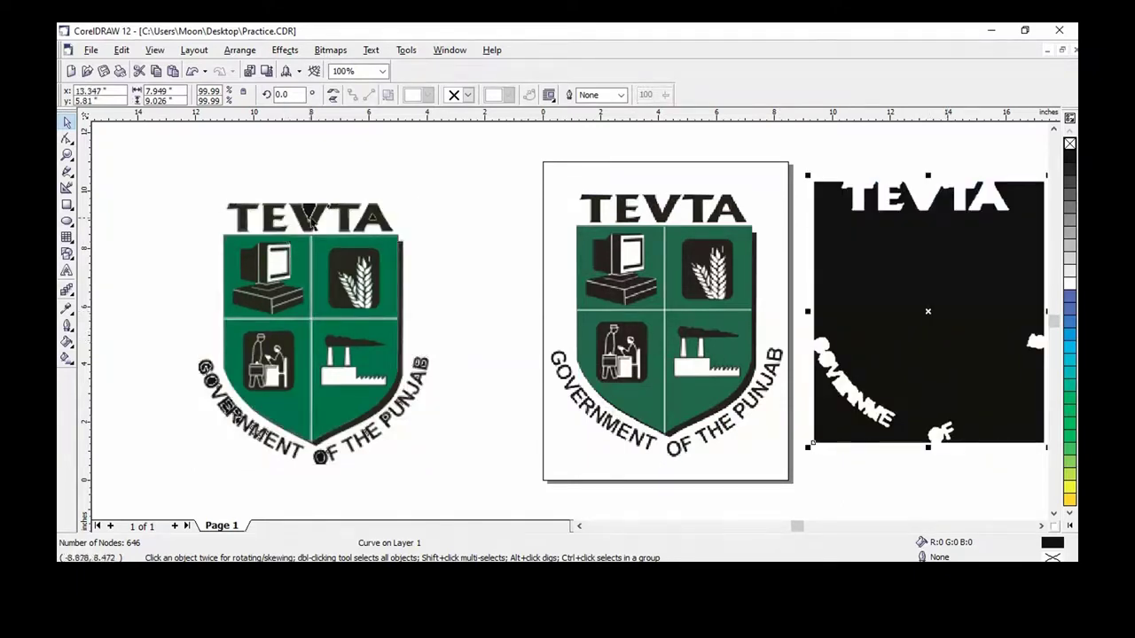
Step: Pull the black piece out of the V and tiny fragments out of the A in the traced TEVTA lettering
{"action": "left_click", "coordinate": [315, 213]}
{"action": "left_click_drag", "start_coordinate": [312, 213], "coordinate": [468, 179]}
{"action": "left_click", "coordinate": [374, 216]}
{"action": "left_click_drag", "start_coordinate": [374, 215], "coordinate": [485, 211]}
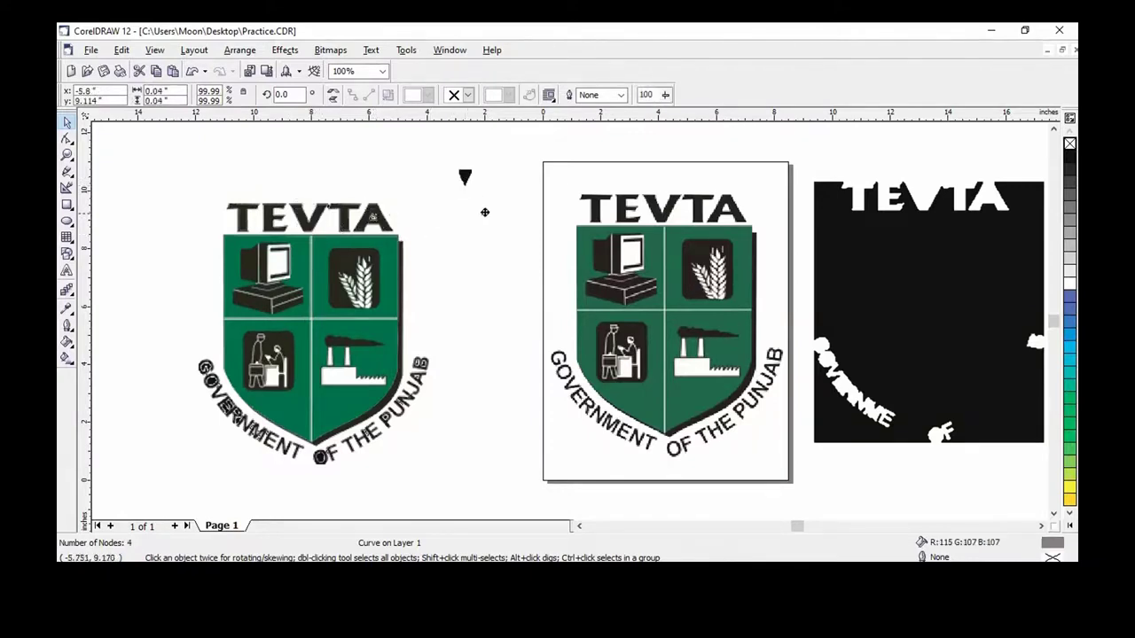
{"action": "left_click", "coordinate": [371, 215]}
{"action": "left_click_drag", "start_coordinate": [370, 215], "coordinate": [479, 206]}
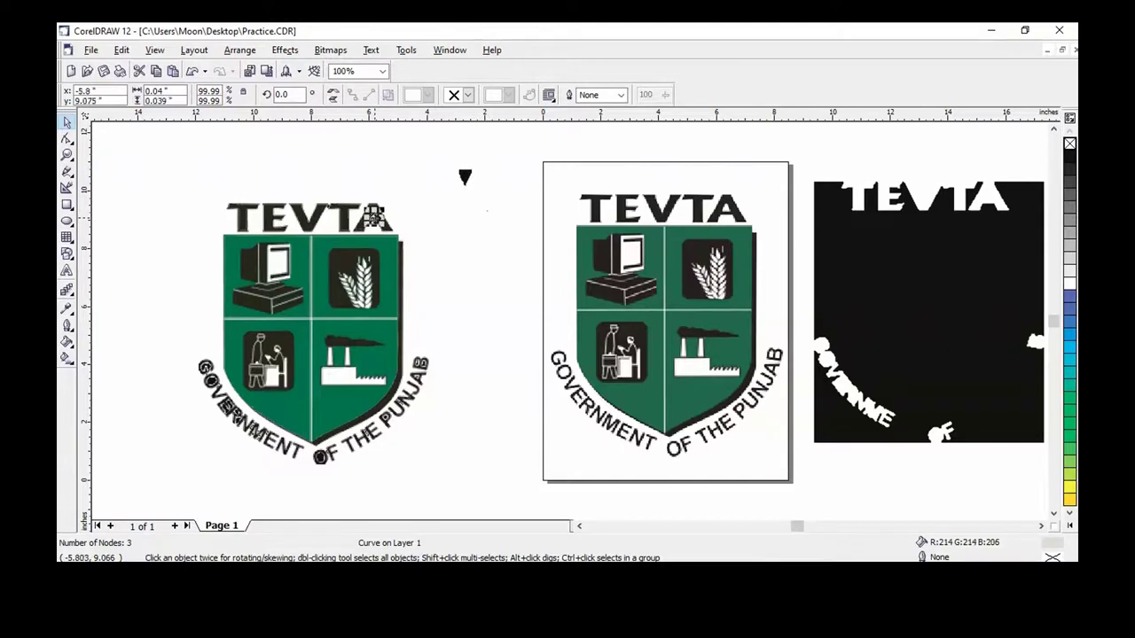
{"action": "left_click_drag", "start_coordinate": [373, 217], "coordinate": [469, 206]}
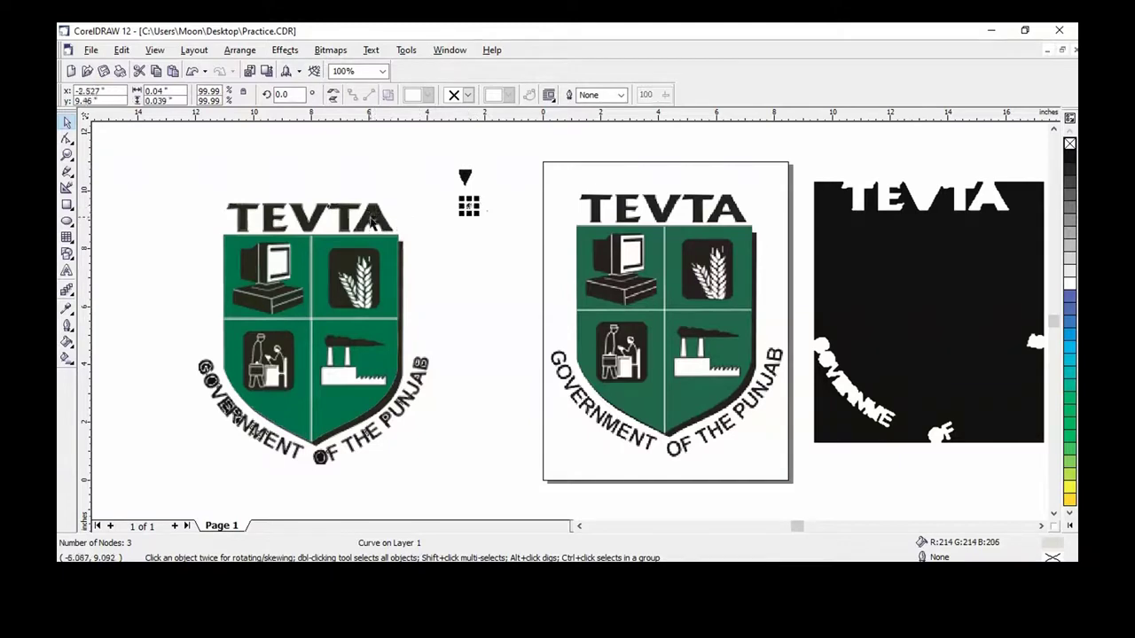
{"action": "key", "text": "ctrl+z"}
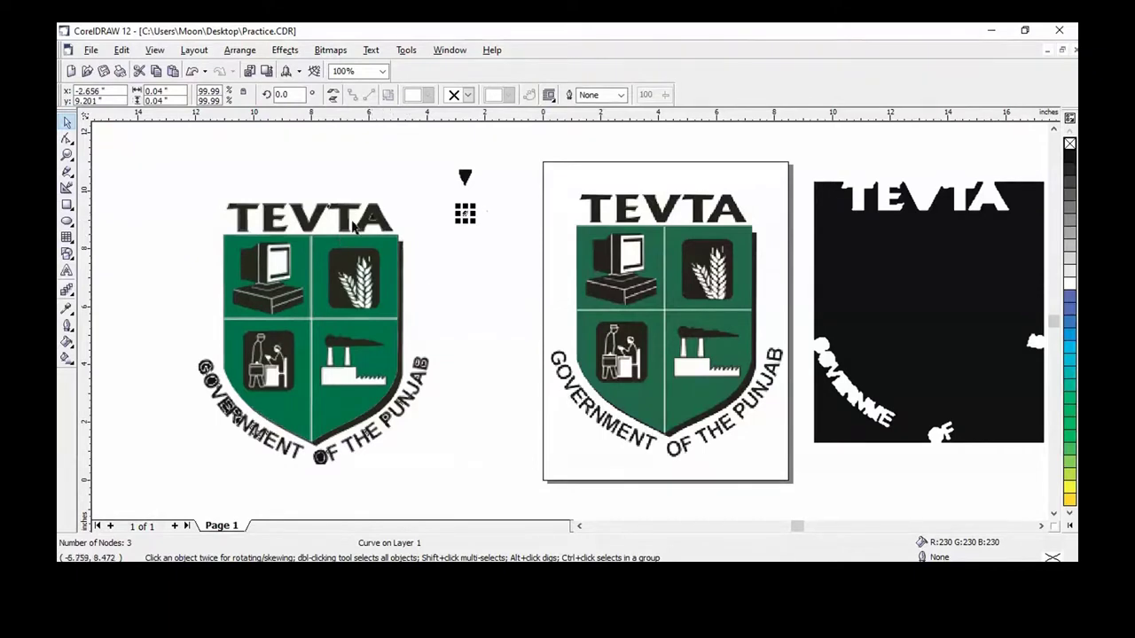
Step: Select individual traced pieces in the computer and wheat icons to examine how the logo is divided
{"action": "left_click", "coordinate": [280, 271]}
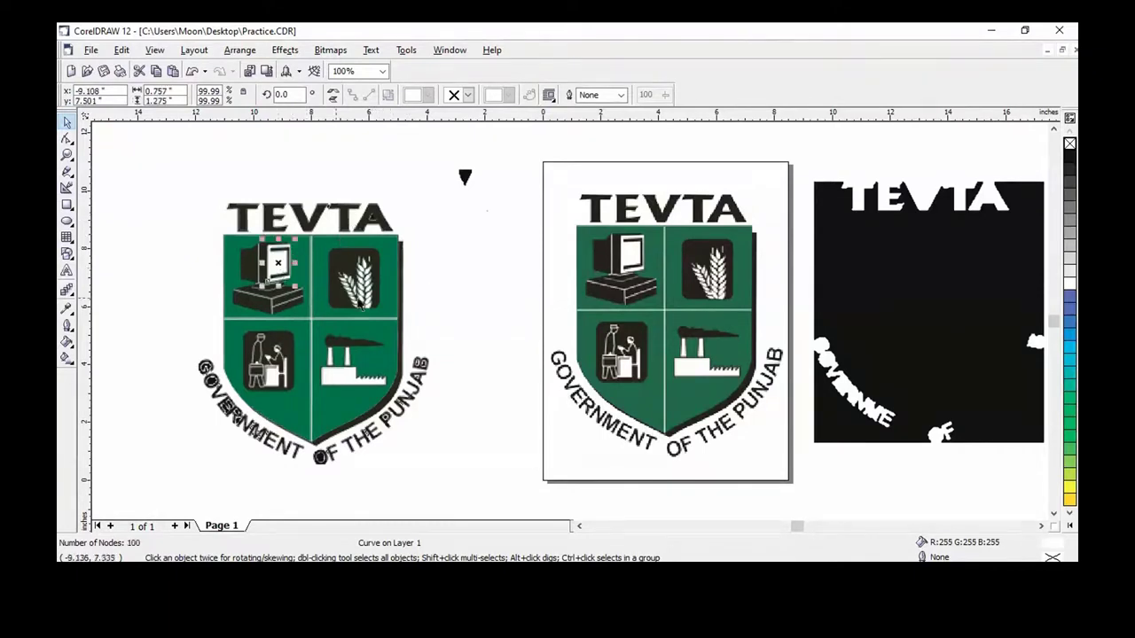
{"action": "left_click", "coordinate": [365, 290]}
{"action": "left_click", "coordinate": [348, 280]}
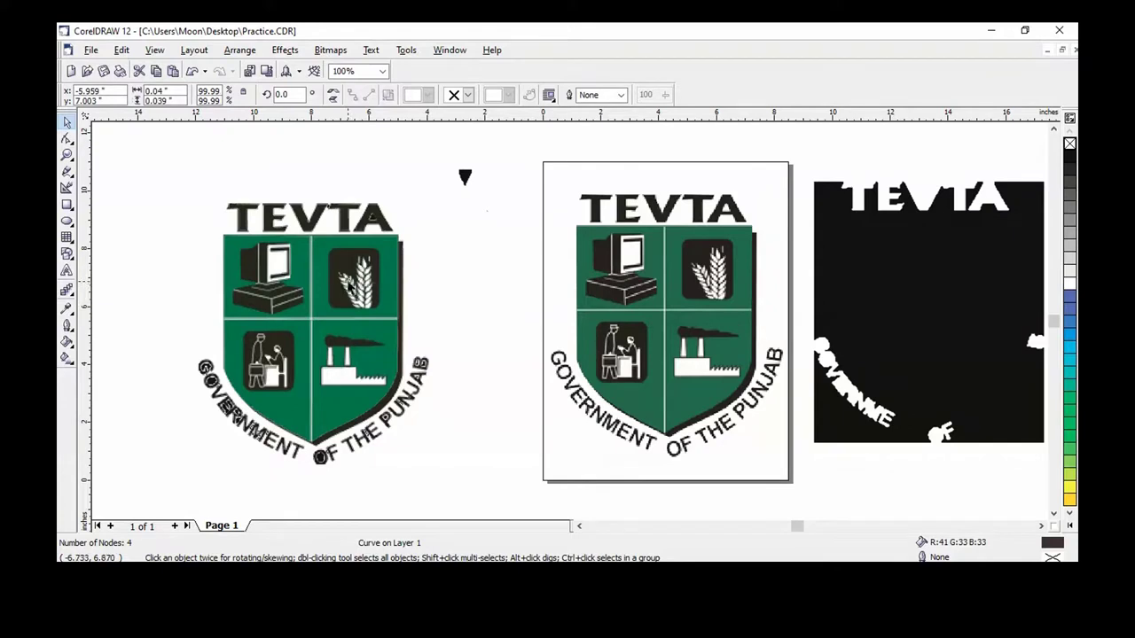
{"action": "left_click", "coordinate": [367, 299]}
Step: Select all pieces of the traced logo beside the page and save the drawing on the Desktop as a new CDR file named tracedbitmap
{"action": "key", "text": "Escape"}
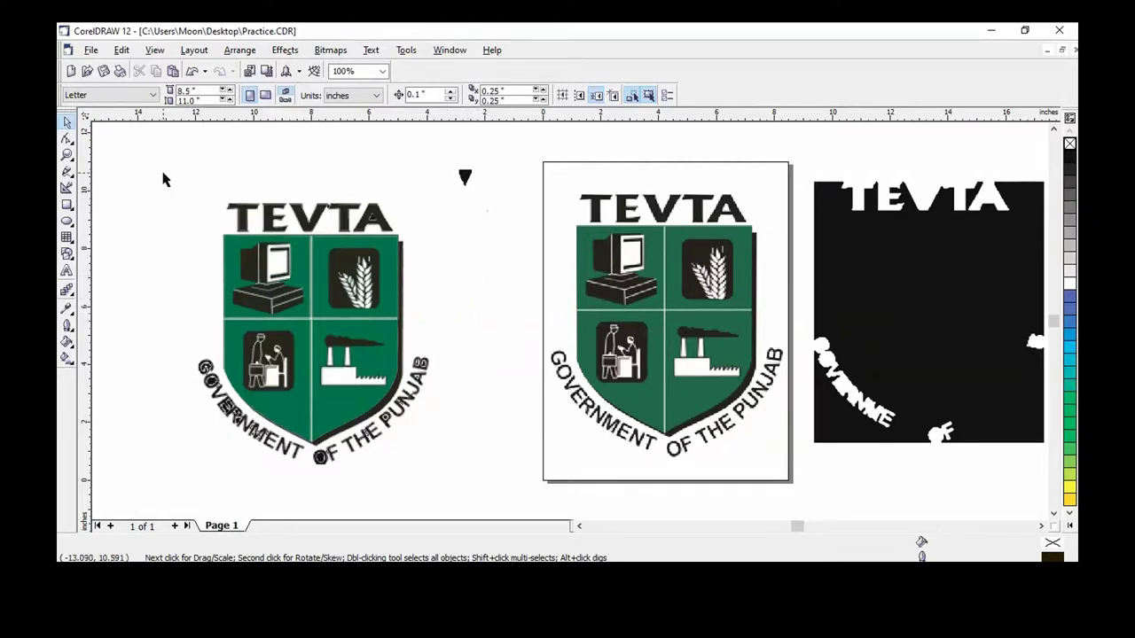
{"action": "left_click_drag", "start_coordinate": [163, 179], "coordinate": [446, 482]}
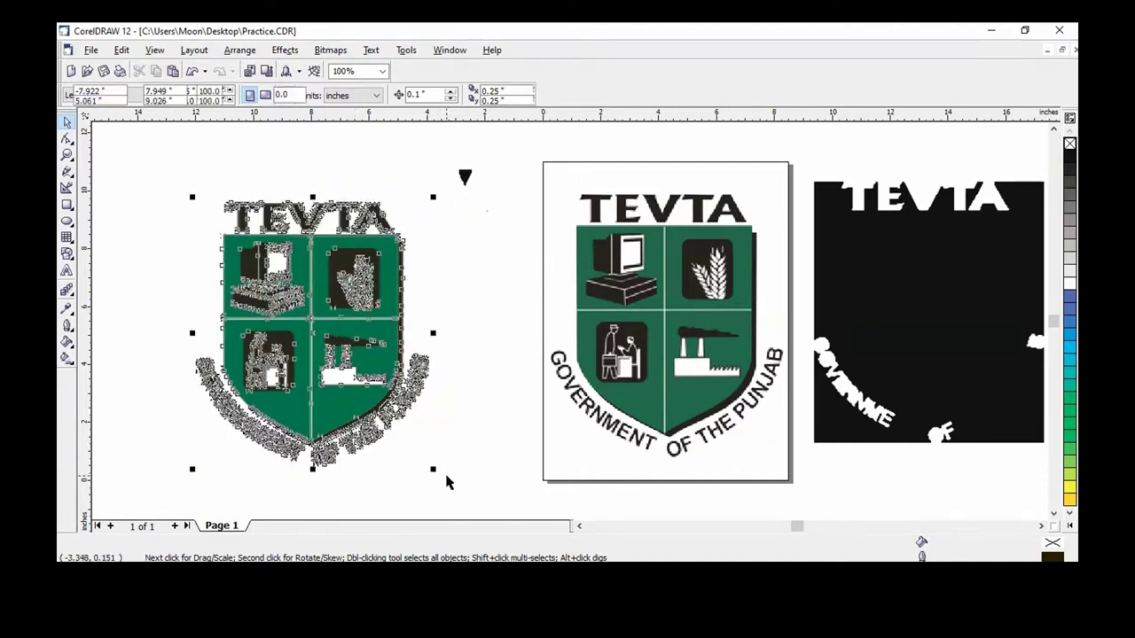
{"action": "left_click", "coordinate": [91, 50]}
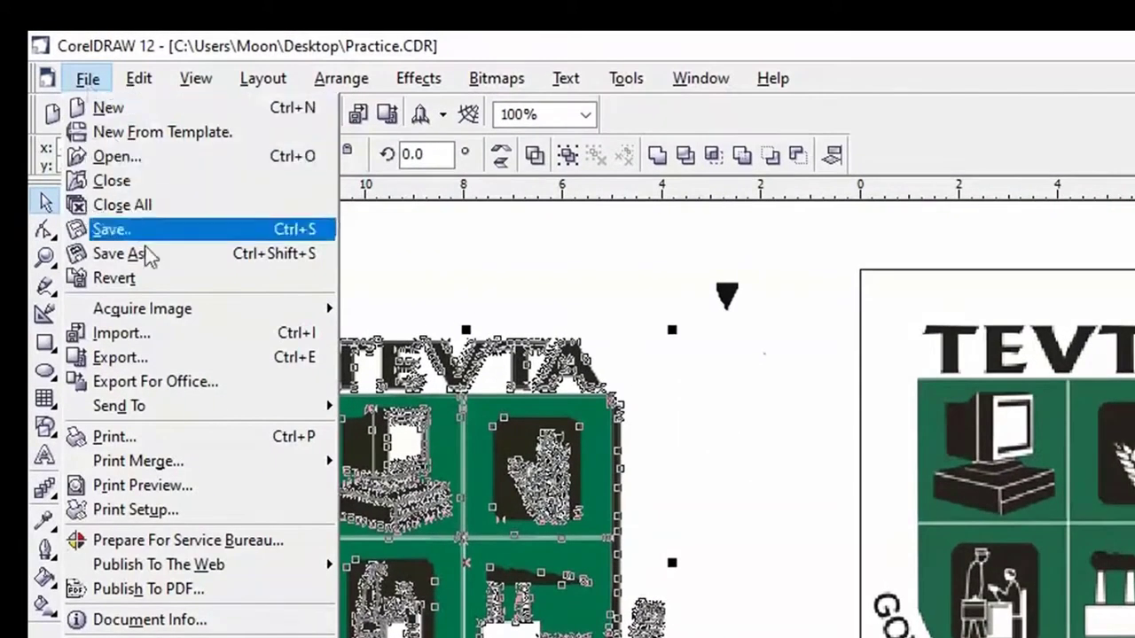
{"action": "left_click", "coordinate": [148, 255]}
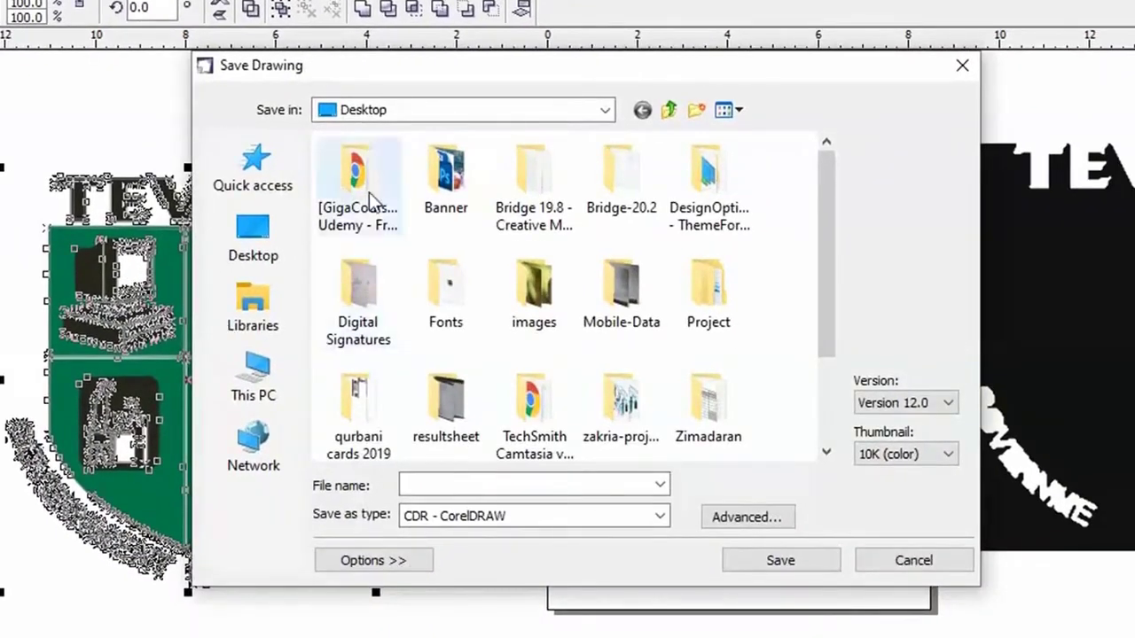
{"action": "left_click_drag", "start_coordinate": [828, 228], "coordinate": [828, 312]}
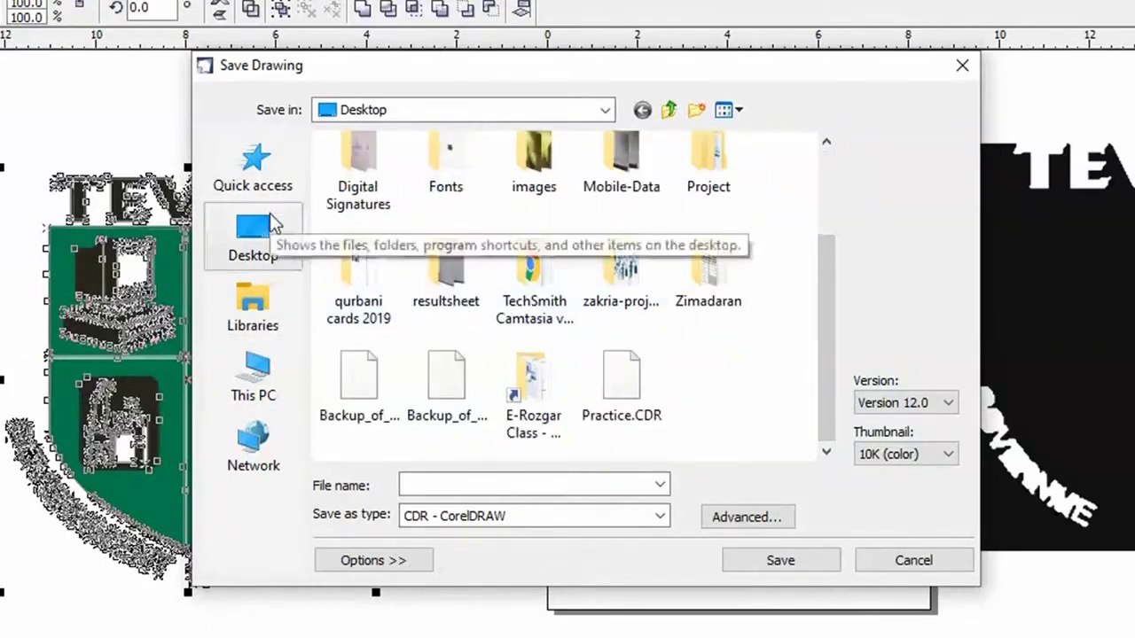
{"action": "left_click", "coordinate": [477, 486]}
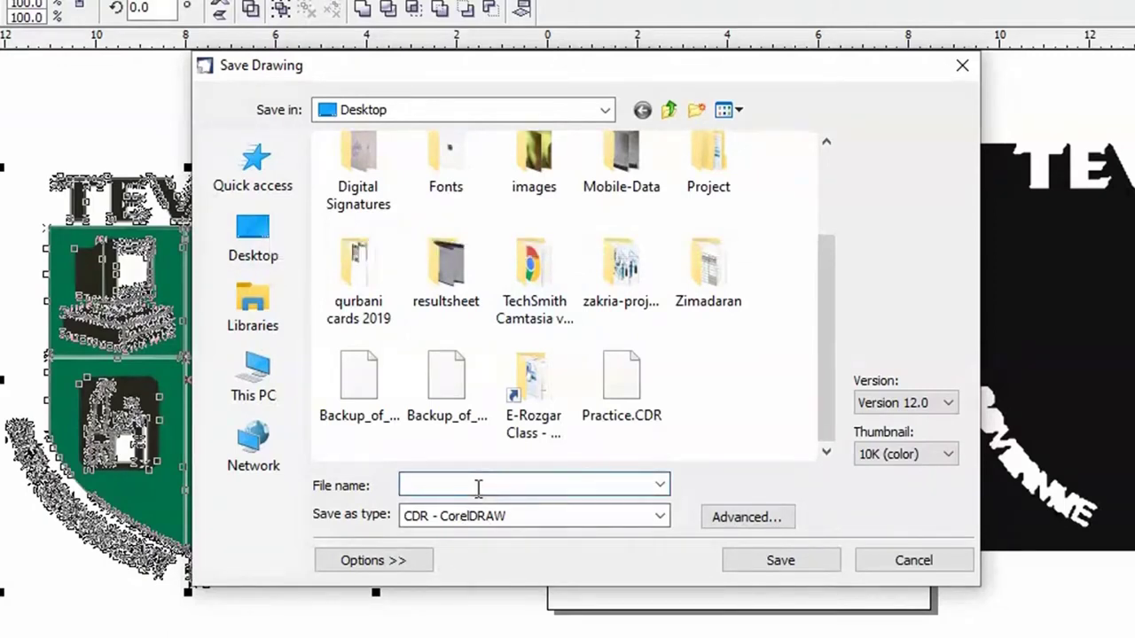
{"action": "type", "text": "tracedbitmap"}
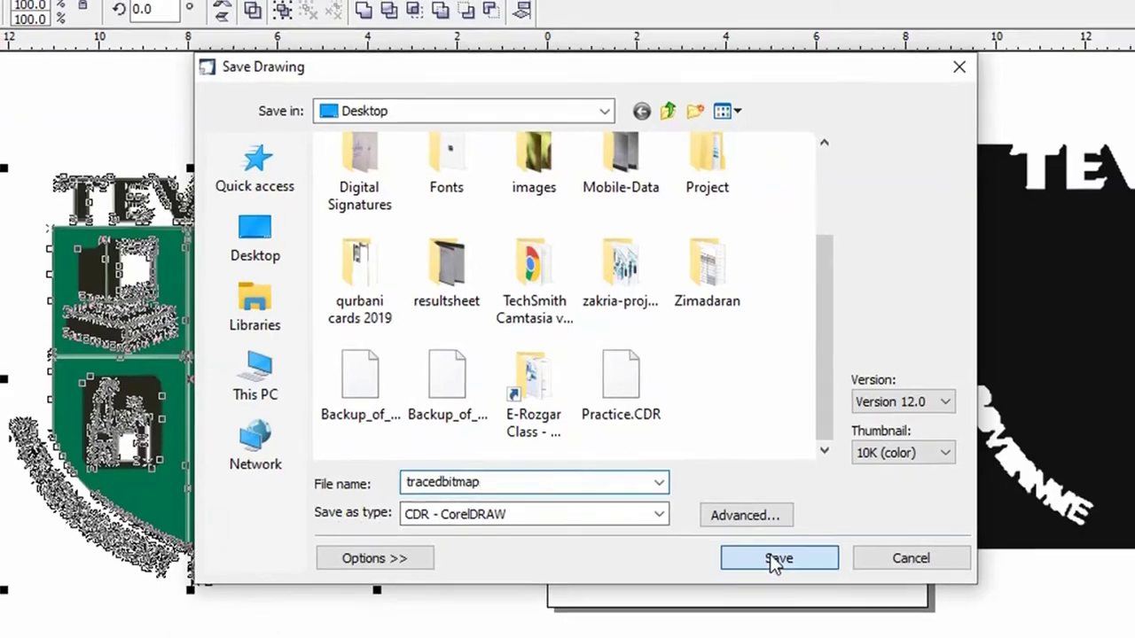
{"action": "left_click", "coordinate": [777, 560]}
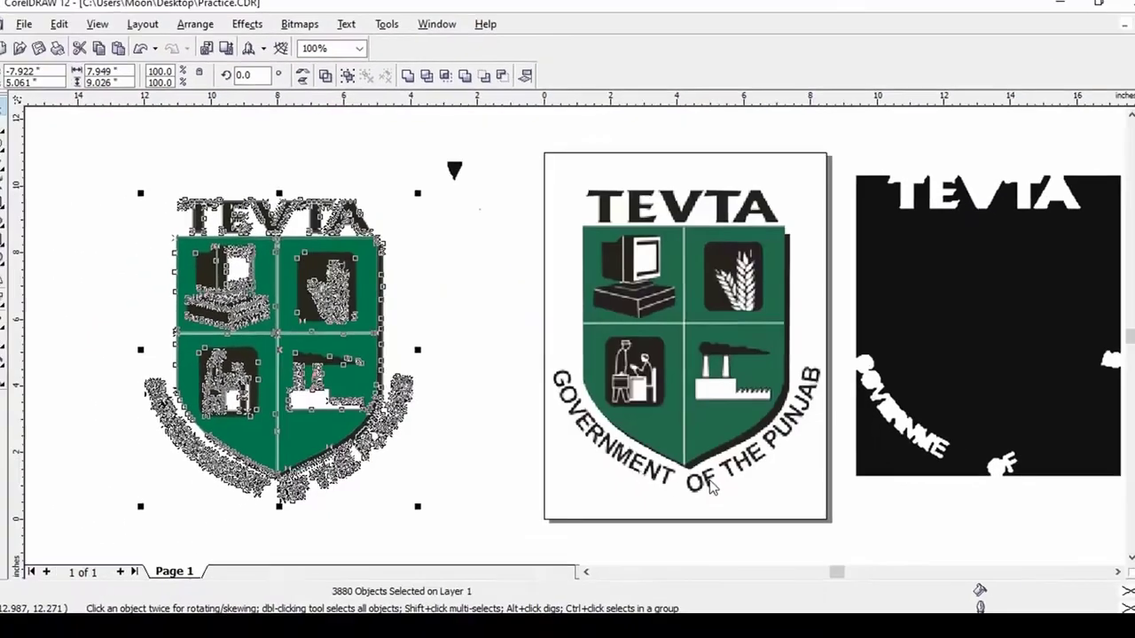